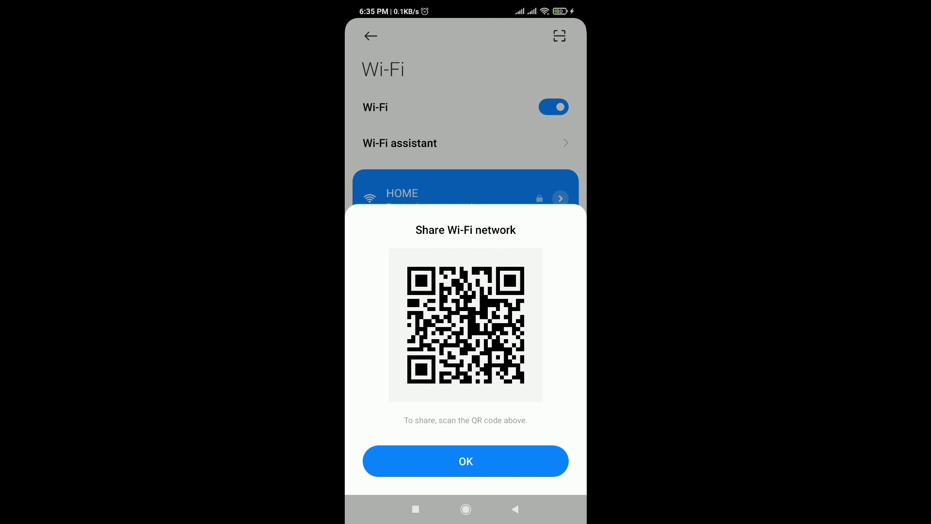
# Screenshot the HOME network's Wi-Fi sharing QR code and go to the home screen
pyautogui.press('Print')
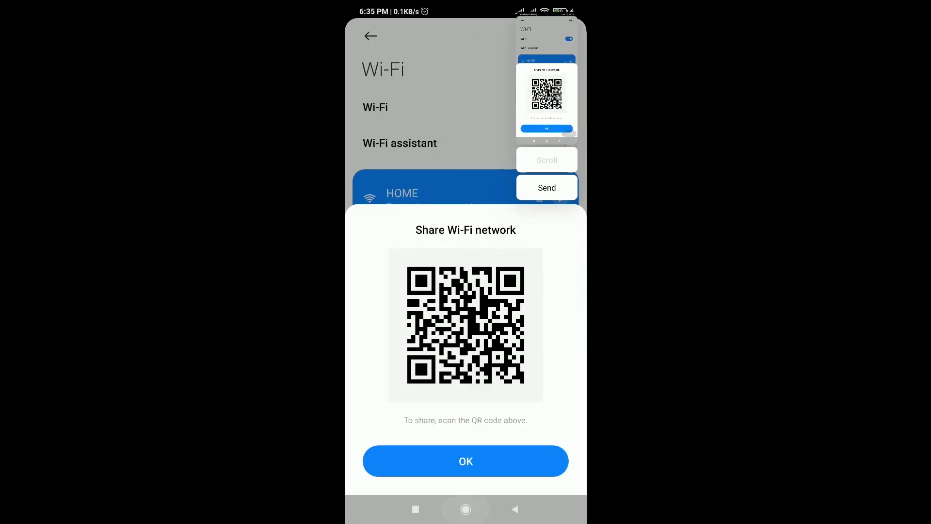
pyautogui.press('super')
# Search the app drawer for 'Qr' and launch QR & Barcode Scanner
pyautogui.click(446, 460)
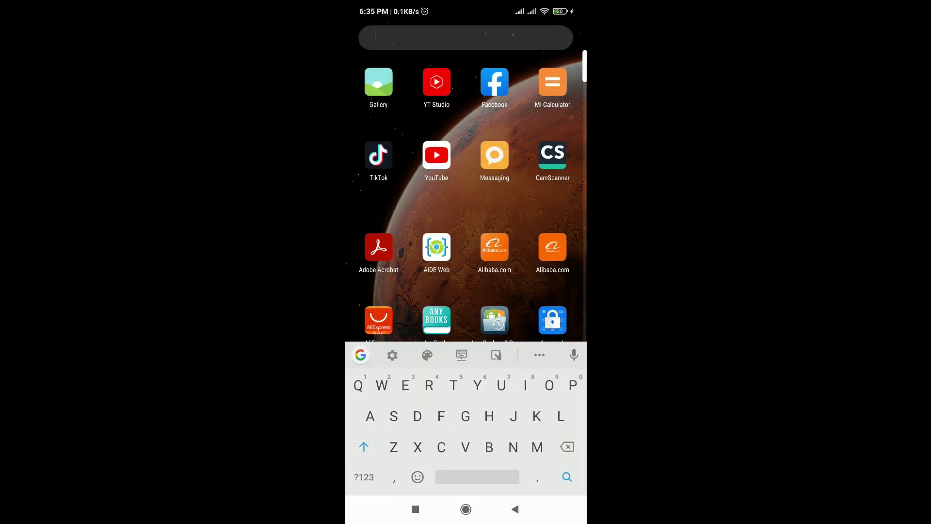
pyautogui.write('Qr')
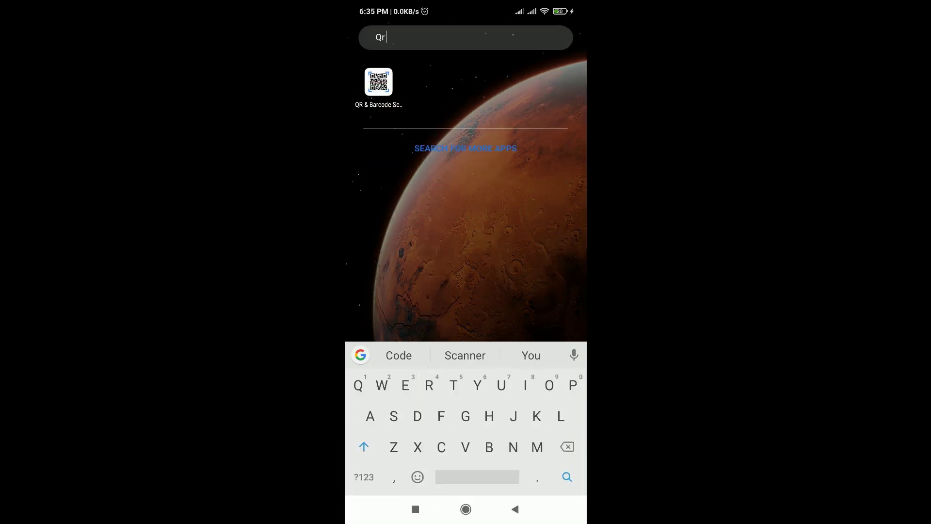
pyautogui.click(378, 81)
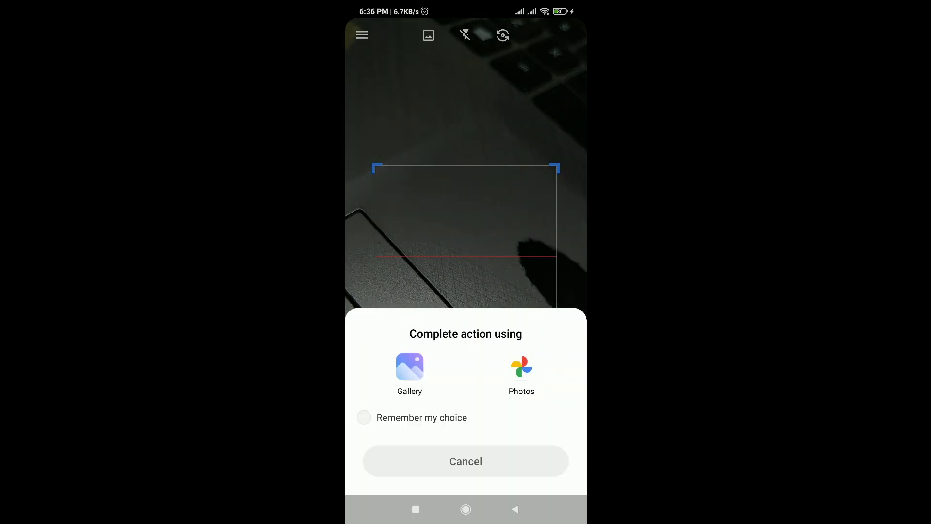
pyautogui.click(409, 366)
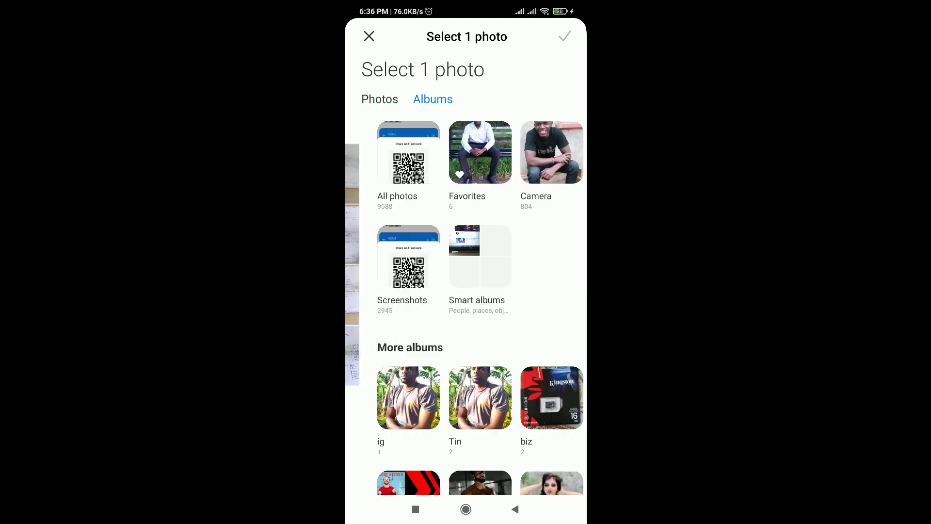
pyautogui.press('Escape')
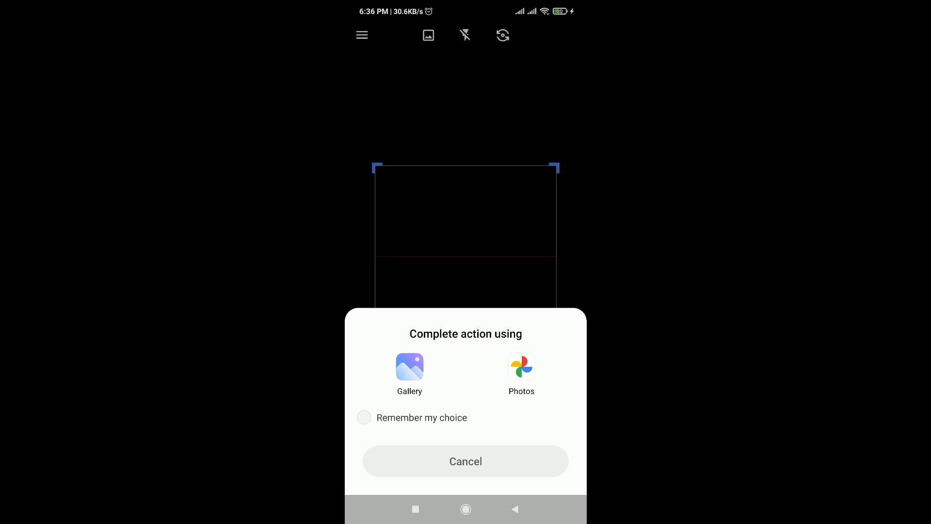
pyautogui.click(364, 417)
pyautogui.click(466, 461)
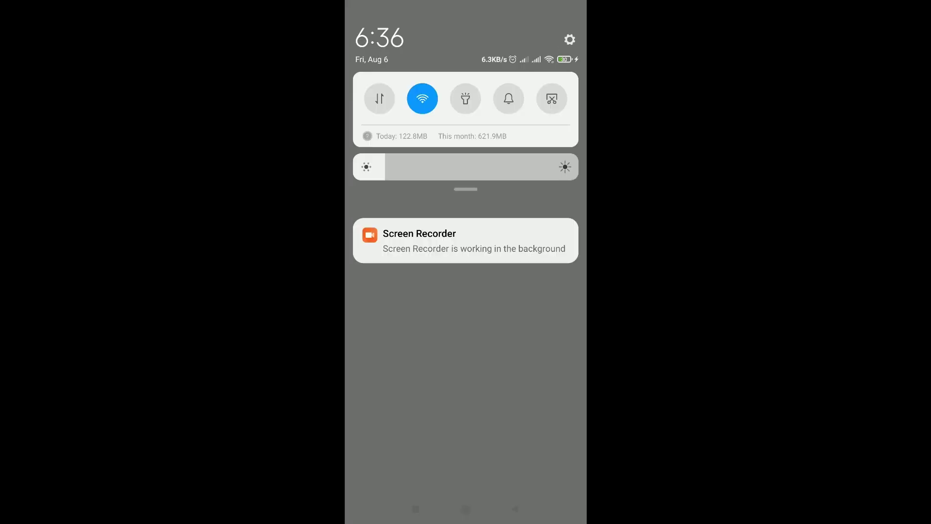
pyautogui.click(438, 186)
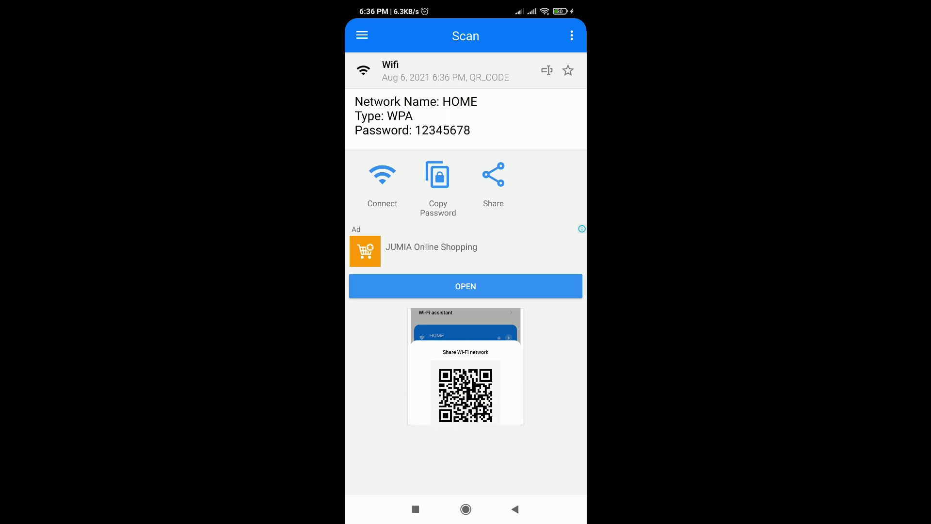
# Leave the scanner for the home screen and bring up the app list
pyautogui.click(363, 36)
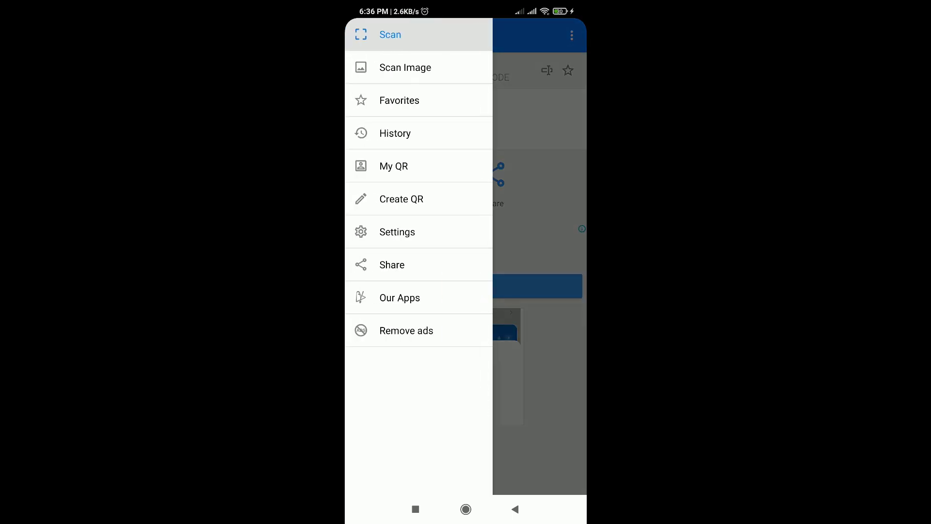
pyautogui.click(538, 243)
pyautogui.click(465, 508)
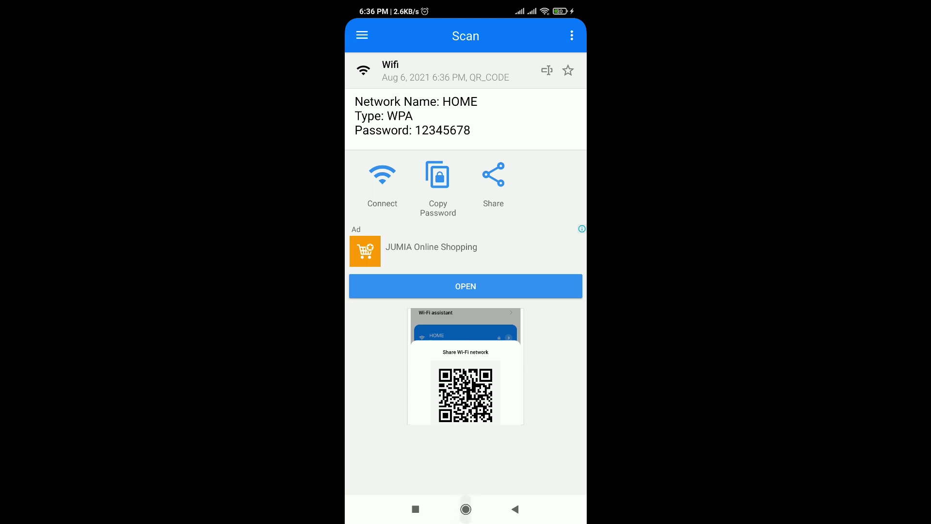
pyautogui.moveTo(465, 412); pyautogui.dragTo(465, 218)
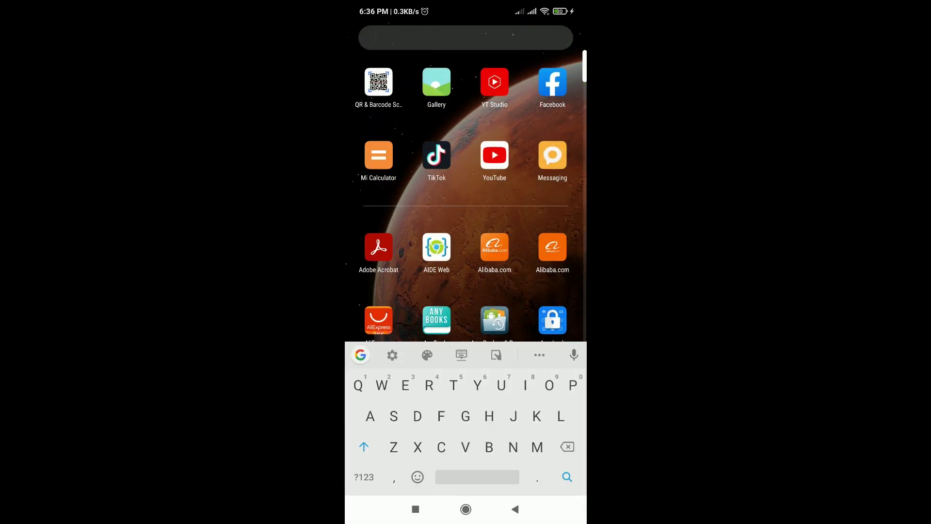
# Open Play Store and search for 'qr scanner' via the 'qr sca' suggestion
pyautogui.write('Play')
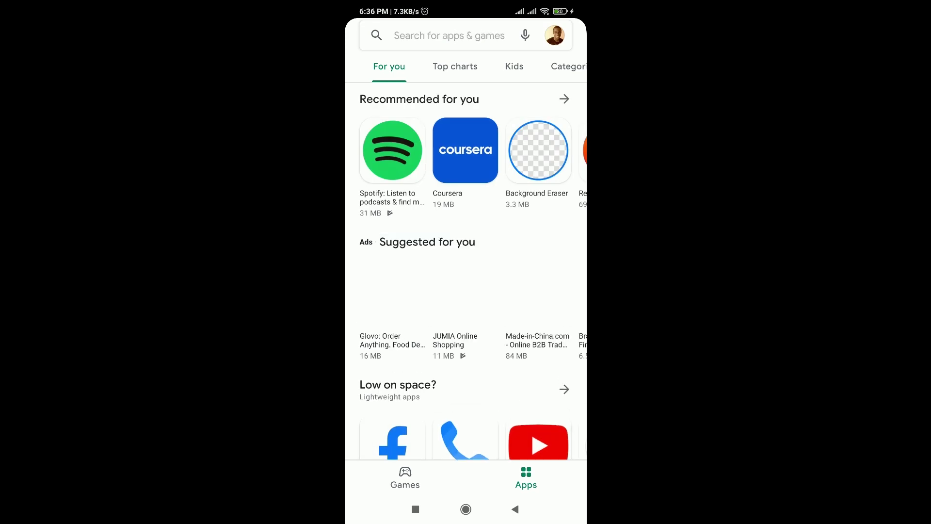
pyautogui.click(448, 35)
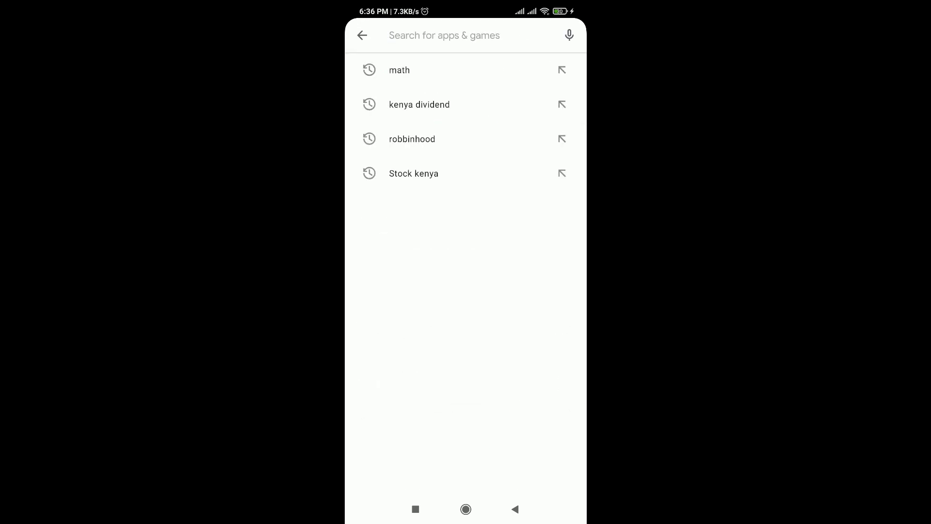
pyautogui.write('qr')
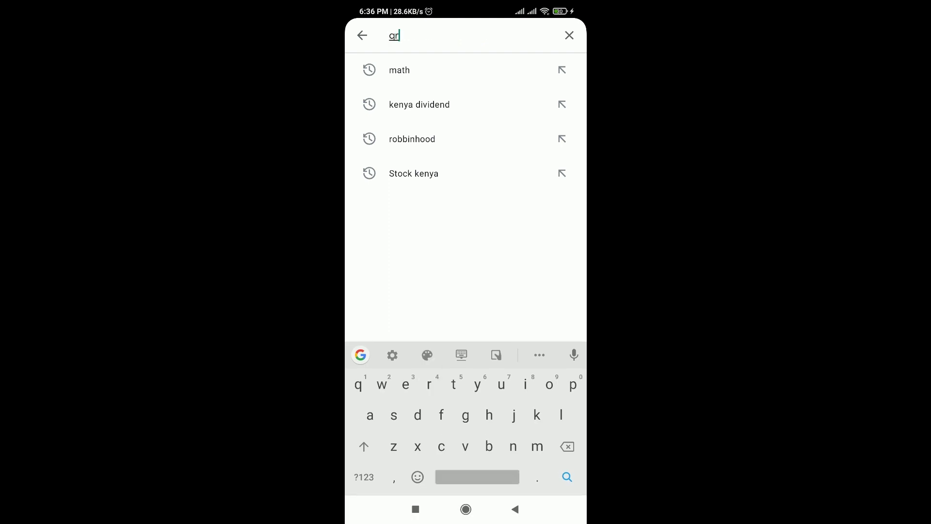
pyautogui.write(' sca')
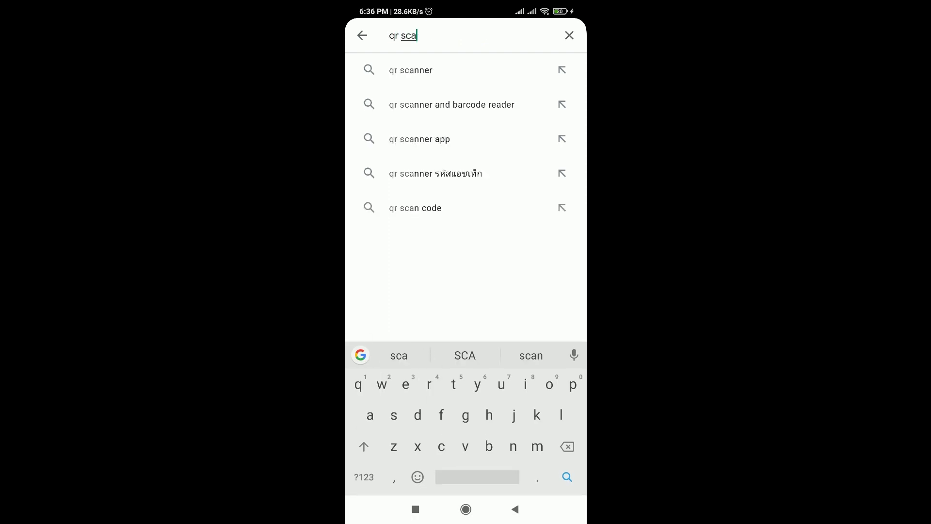
pyautogui.click(411, 70)
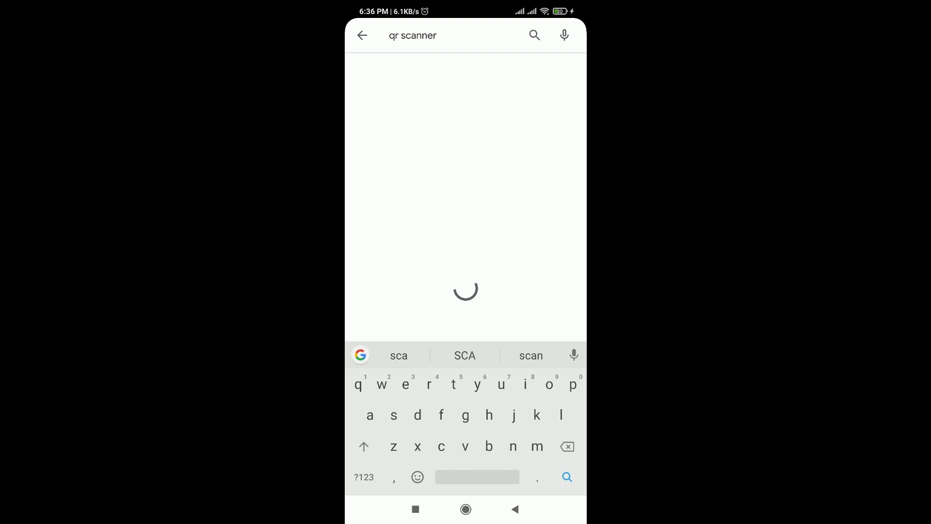
# Browse the qr scanner results and open QR & Barcode Scanner by Gamma Play
pyautogui.press('Escape')
pyautogui.scroll(-3, 465, 291)
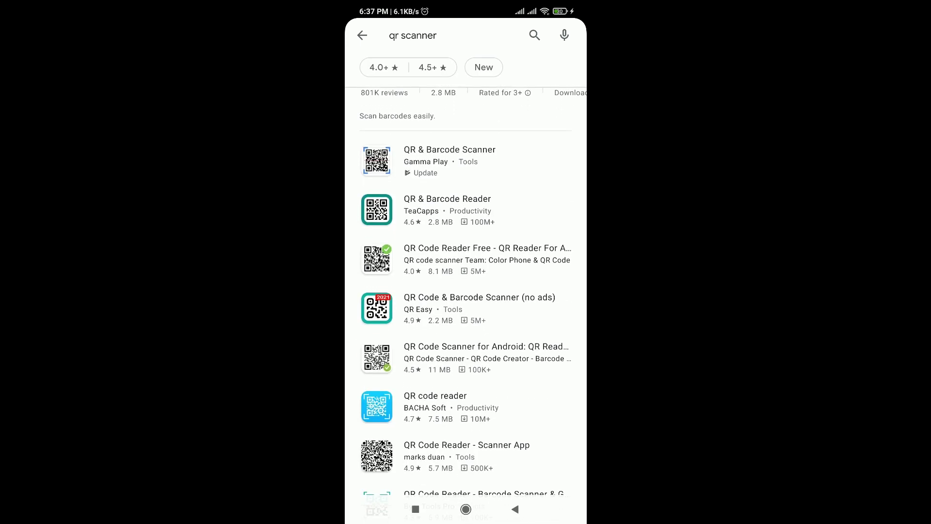
pyautogui.scroll(2, 465, 291)
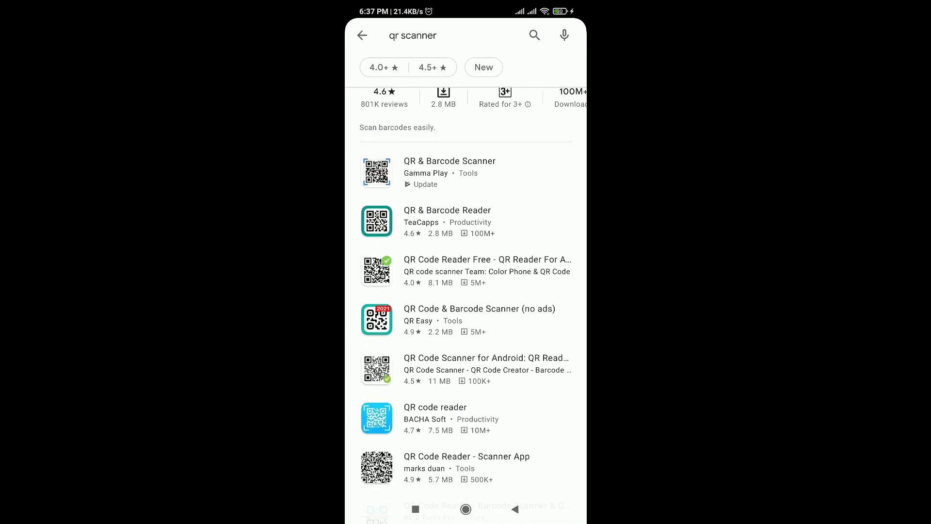
pyautogui.scroll(-2, 466, 291)
pyautogui.click(465, 107)
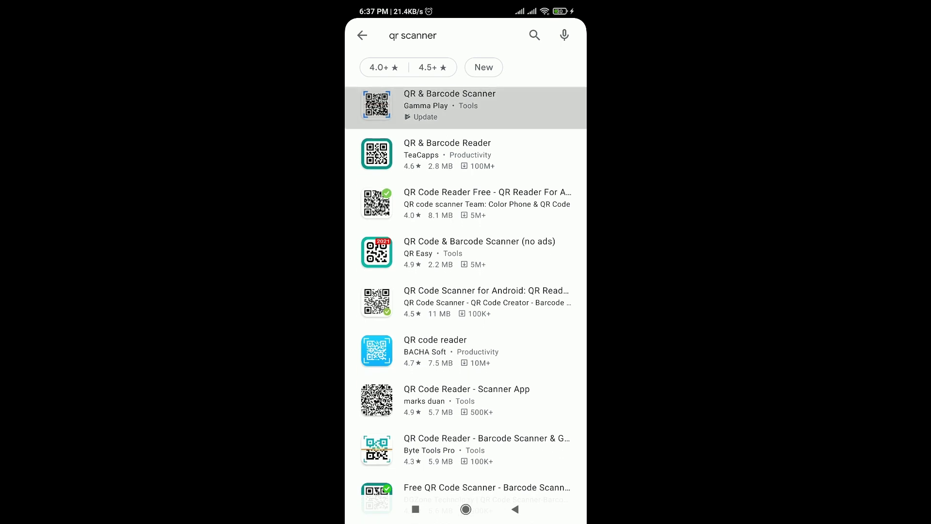
# Start the QR & Barcode Scanner update from its Play Store page
pyautogui.click(520, 144)
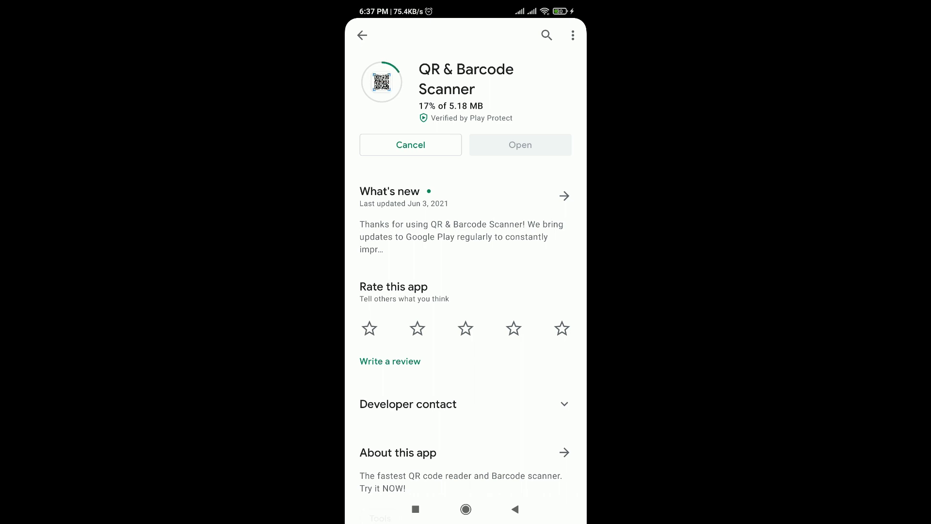
# Post a five-star review of QR & Barcode Scanner and dismiss the thank-you message
pyautogui.click(562, 328)
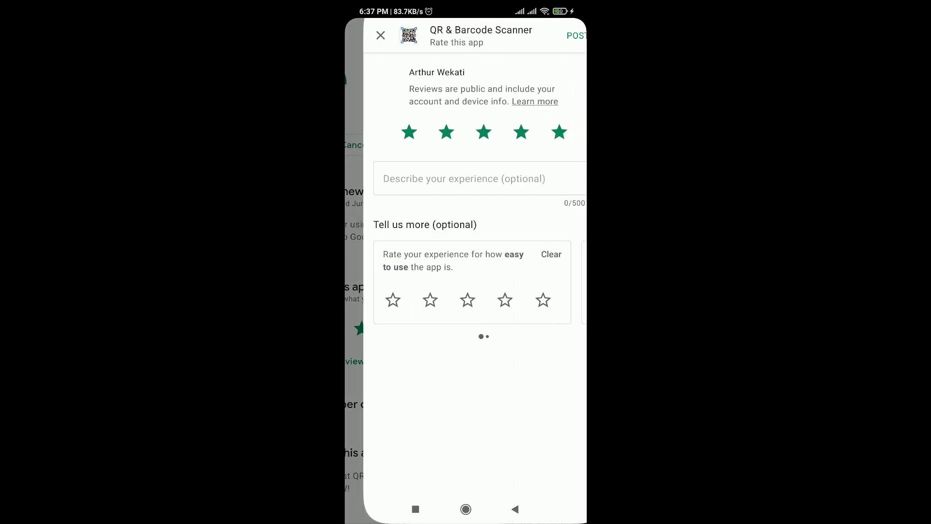
pyautogui.click(559, 36)
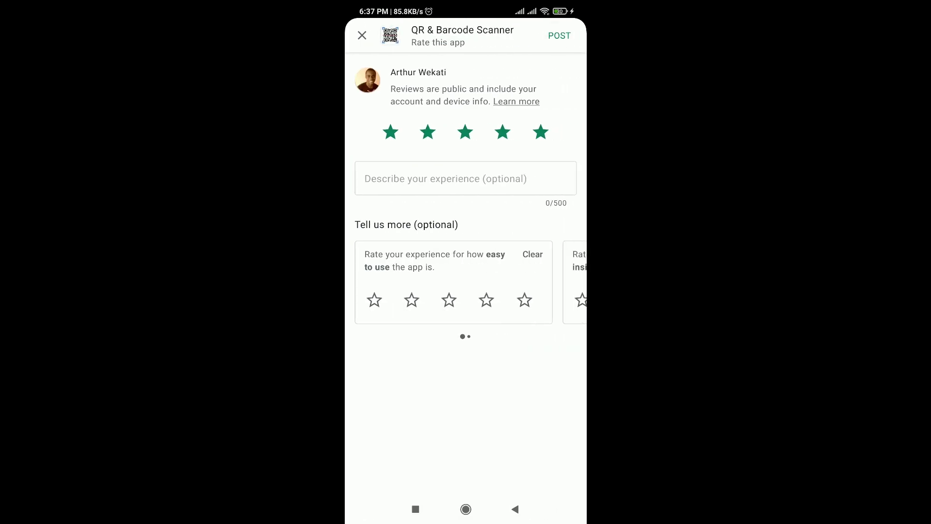
pyautogui.click(465, 358)
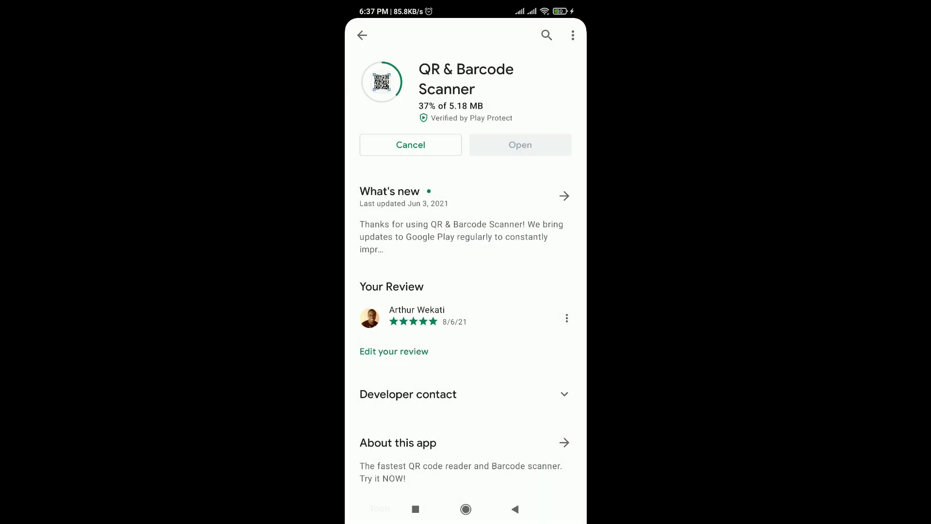